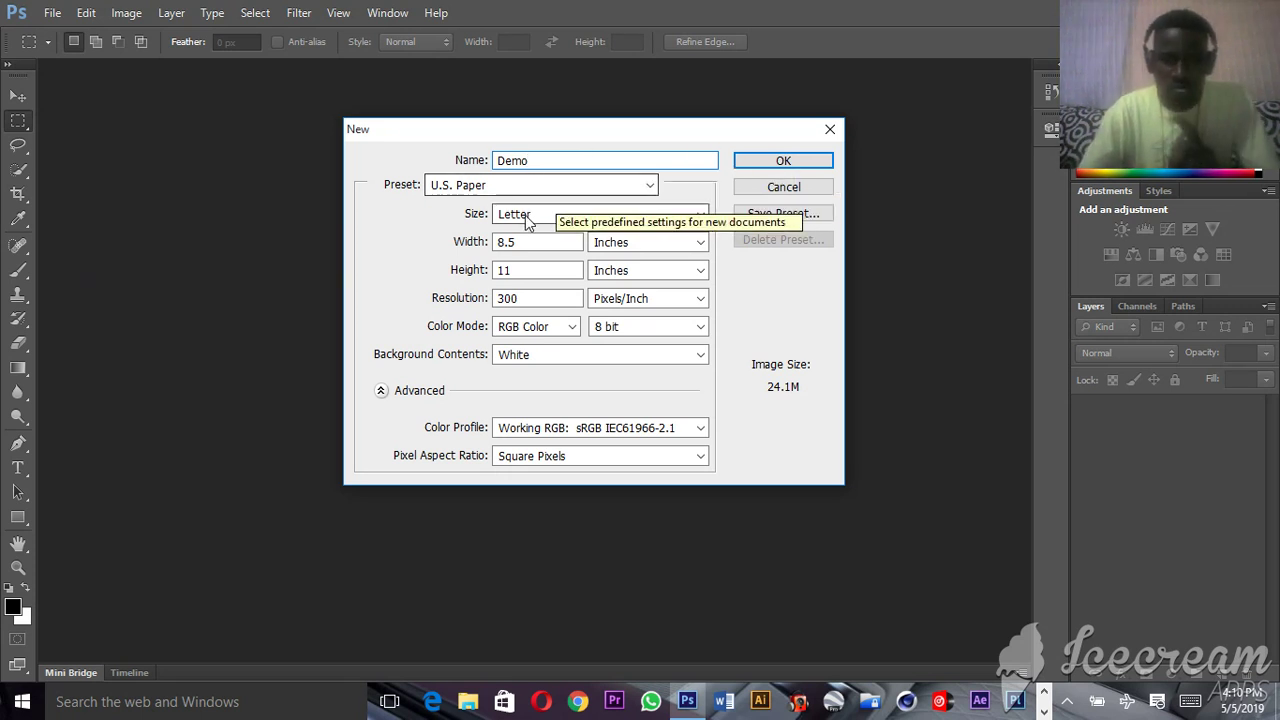
# Step: Set the new document's preset to International Paper with the A4 size
pyautogui.click(527, 216)
pyautogui.click(527, 216)
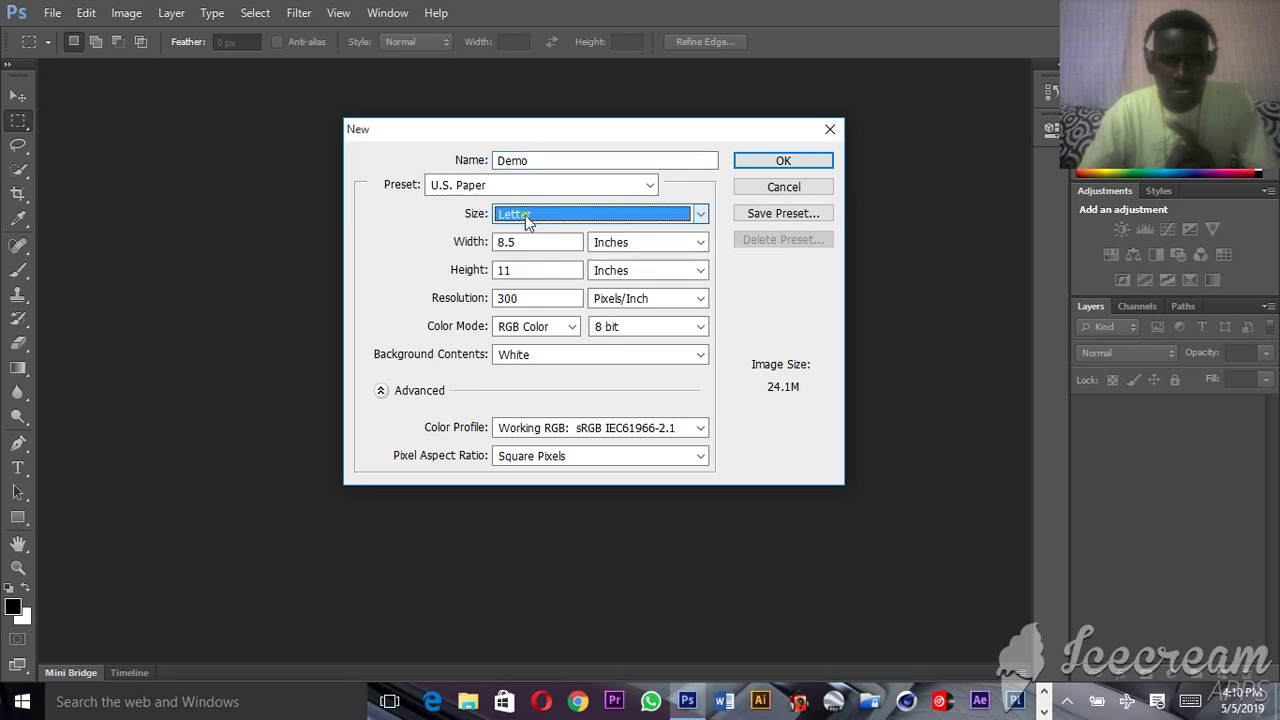
pyautogui.click(468, 186)
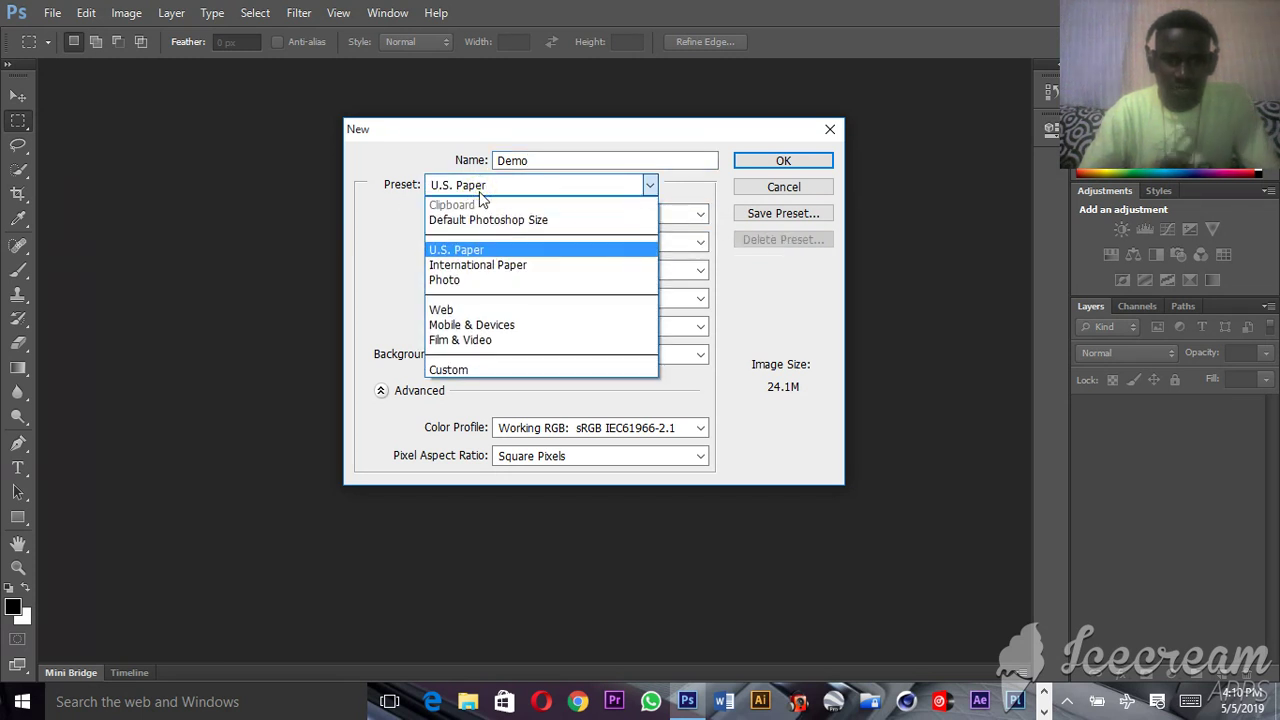
pyautogui.click(460, 266)
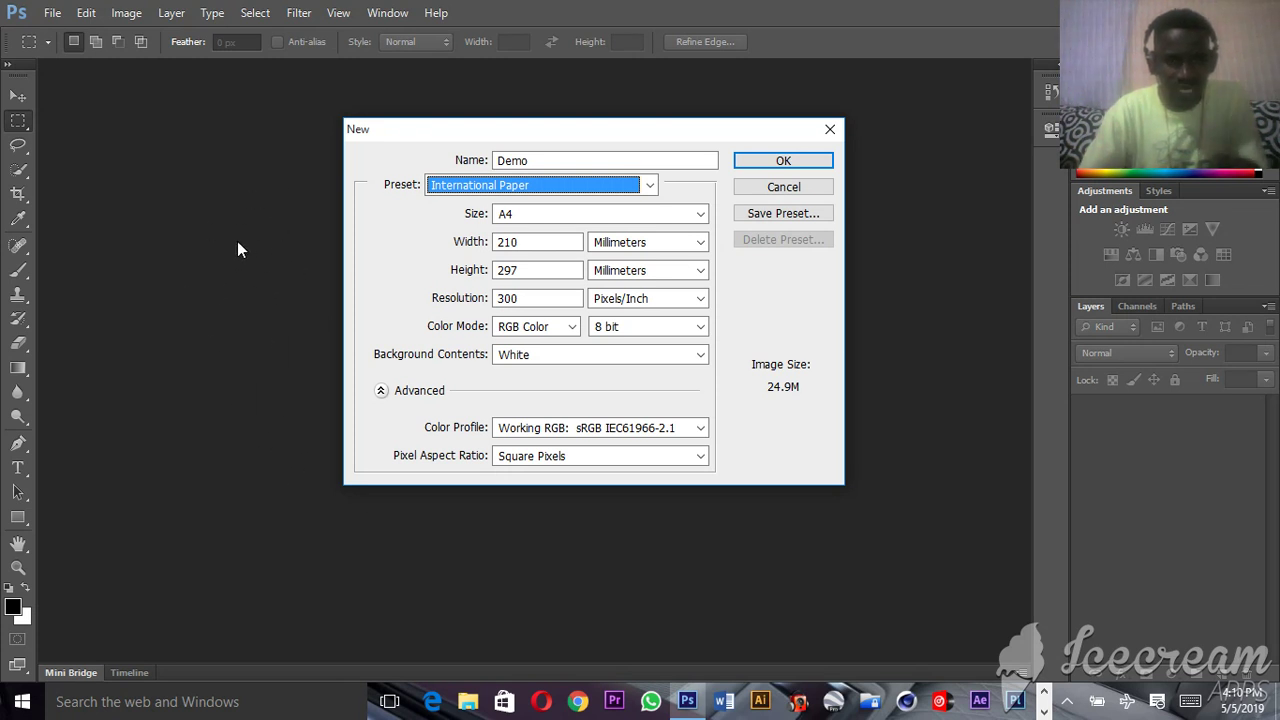
pyautogui.click(537, 214)
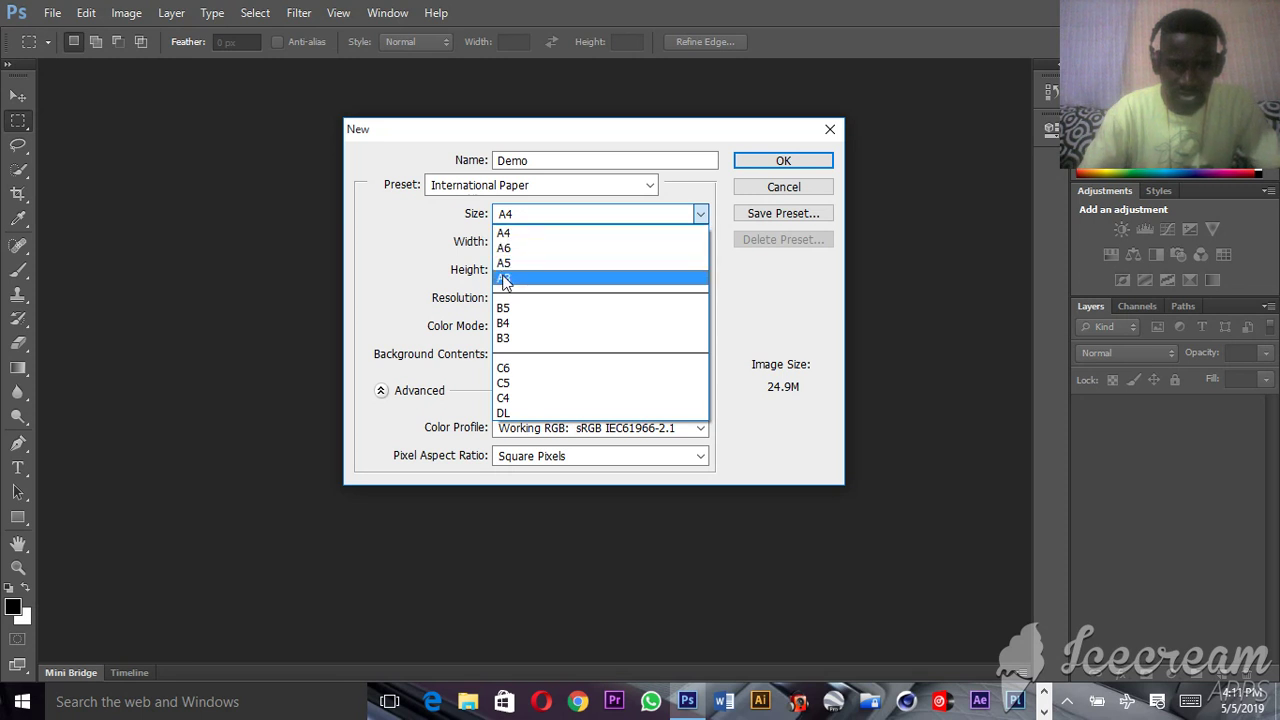
pyautogui.click(505, 233)
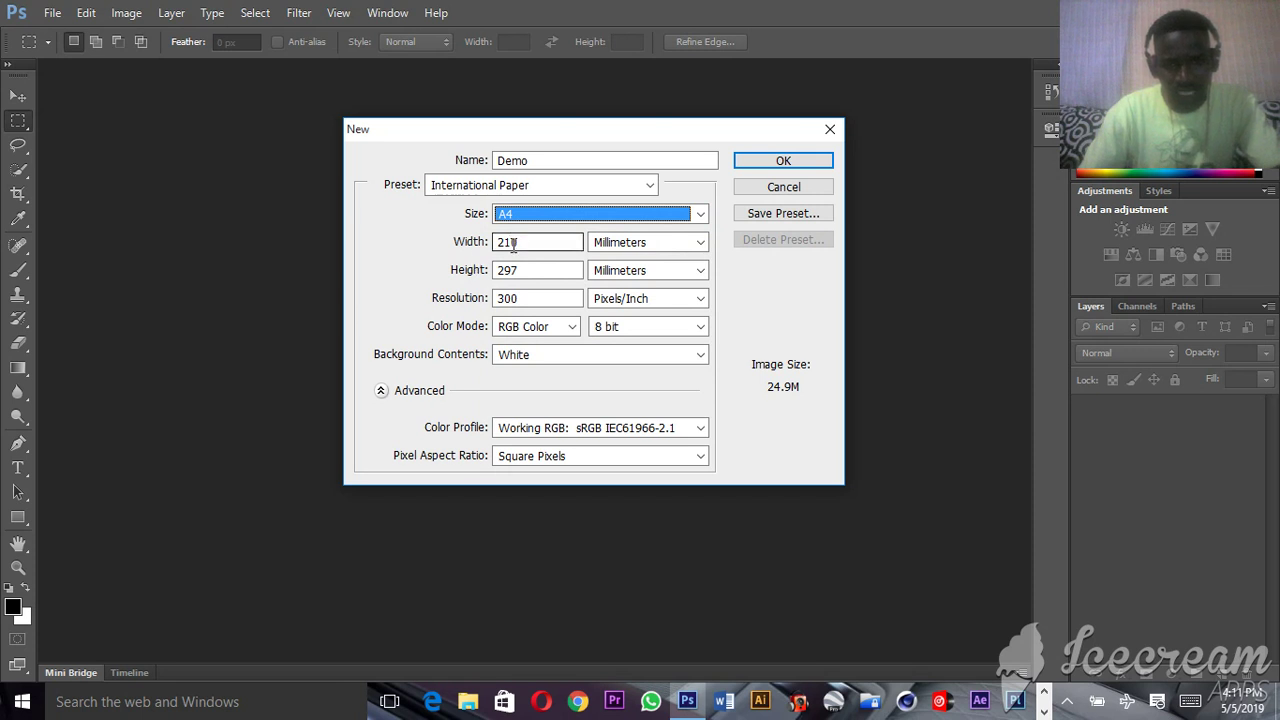
# Step: Keep millimeters as the width unit and White as the background contents, and create the document
pyautogui.click(606, 246)
pyautogui.click(605, 248)
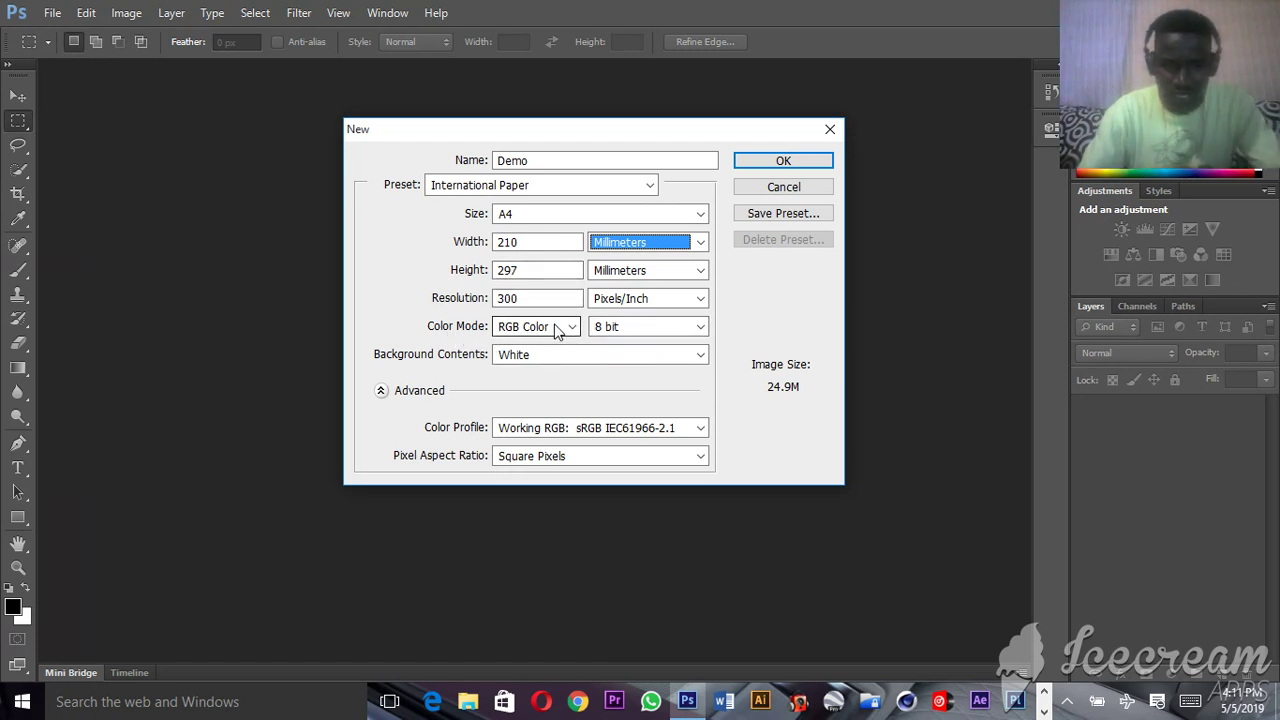
pyautogui.click(548, 357)
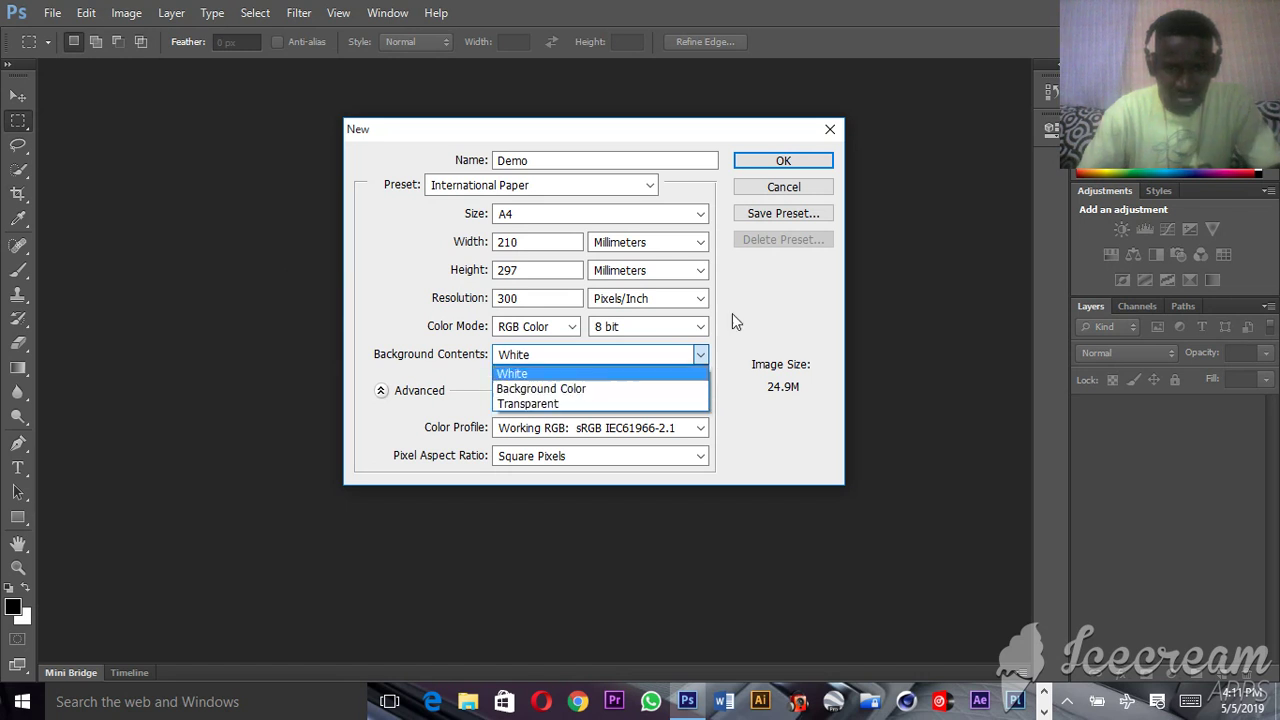
pyautogui.click(528, 373)
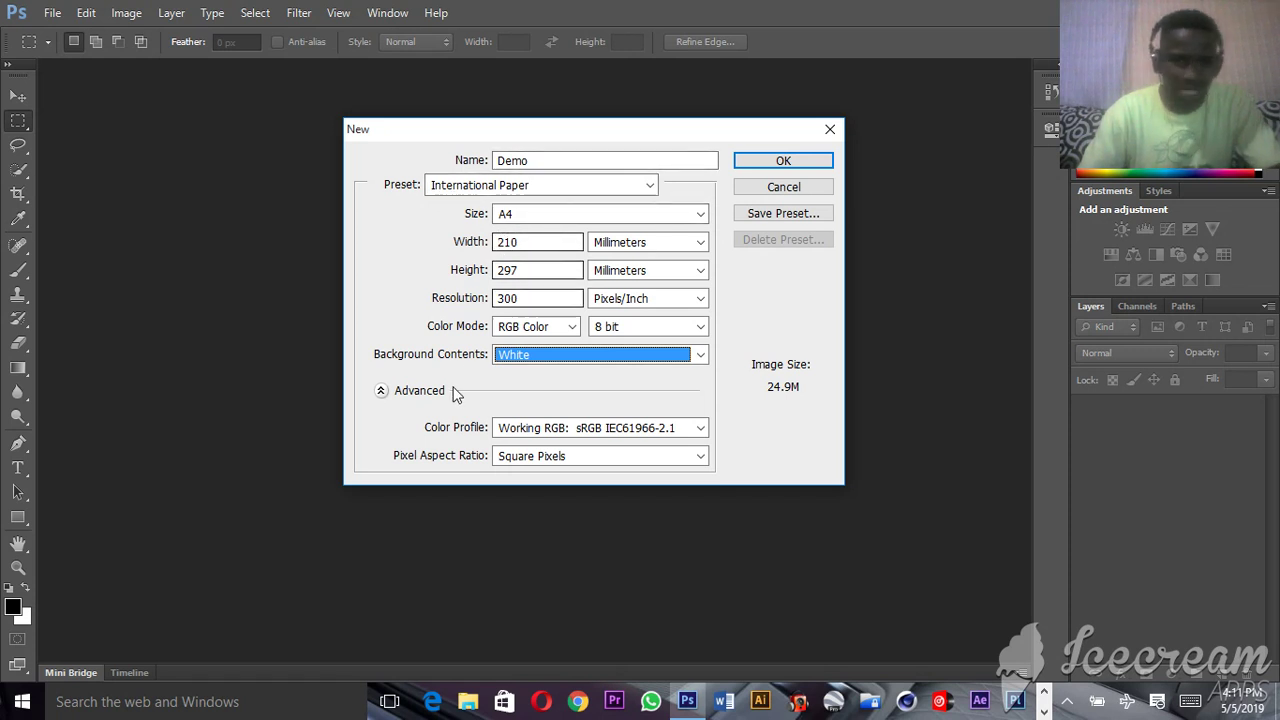
pyautogui.click(758, 162)
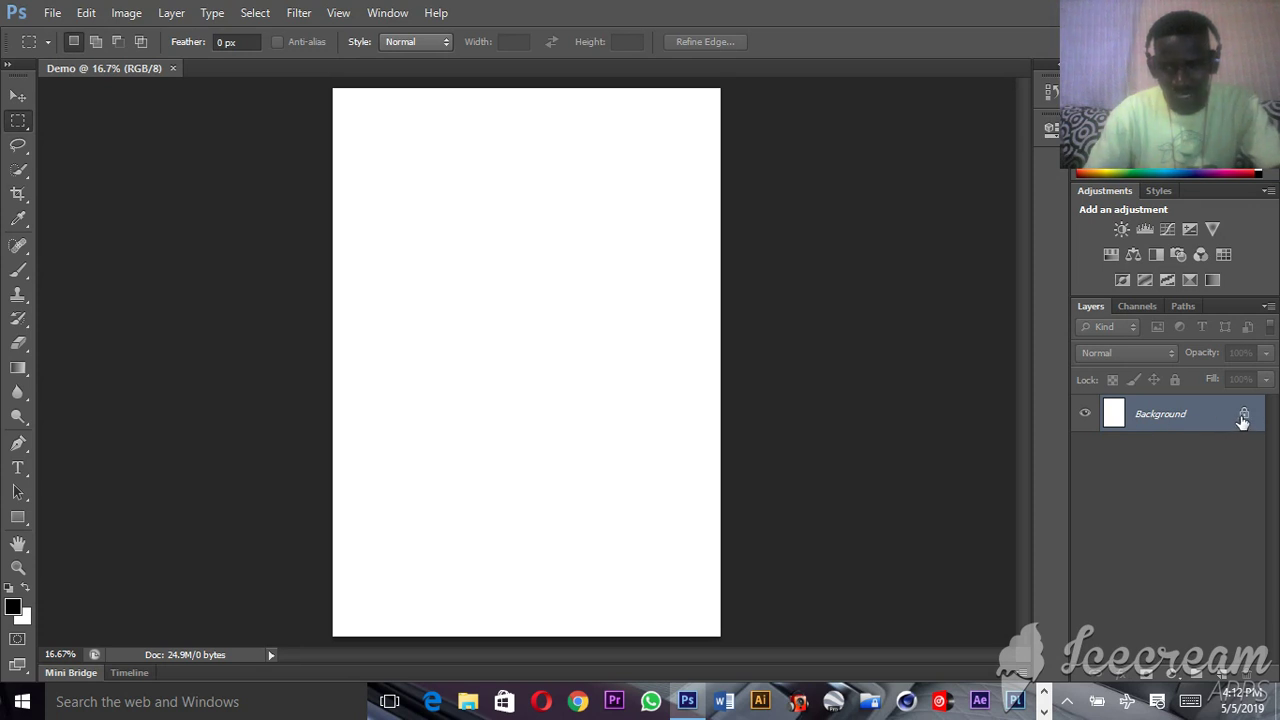
# Step: Convert the locked Background into a regular layer named BG
pyautogui.doubleClick(1160, 416)
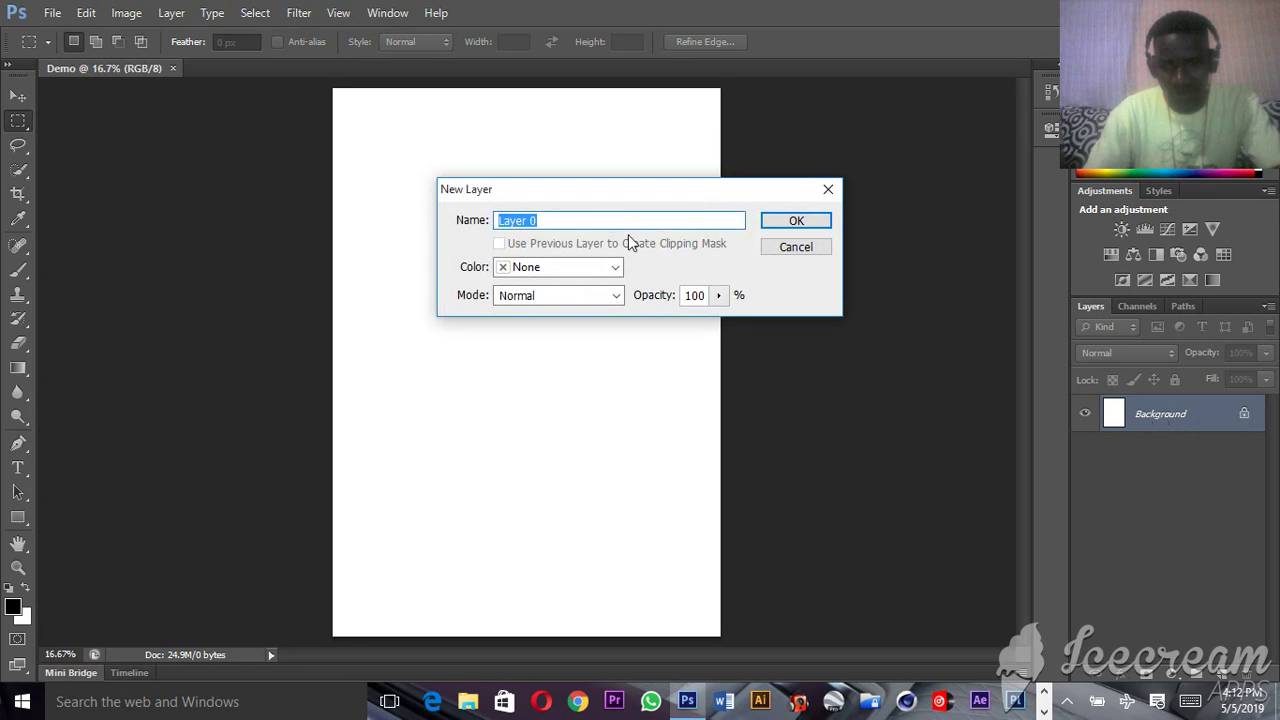
pyautogui.click(828, 189)
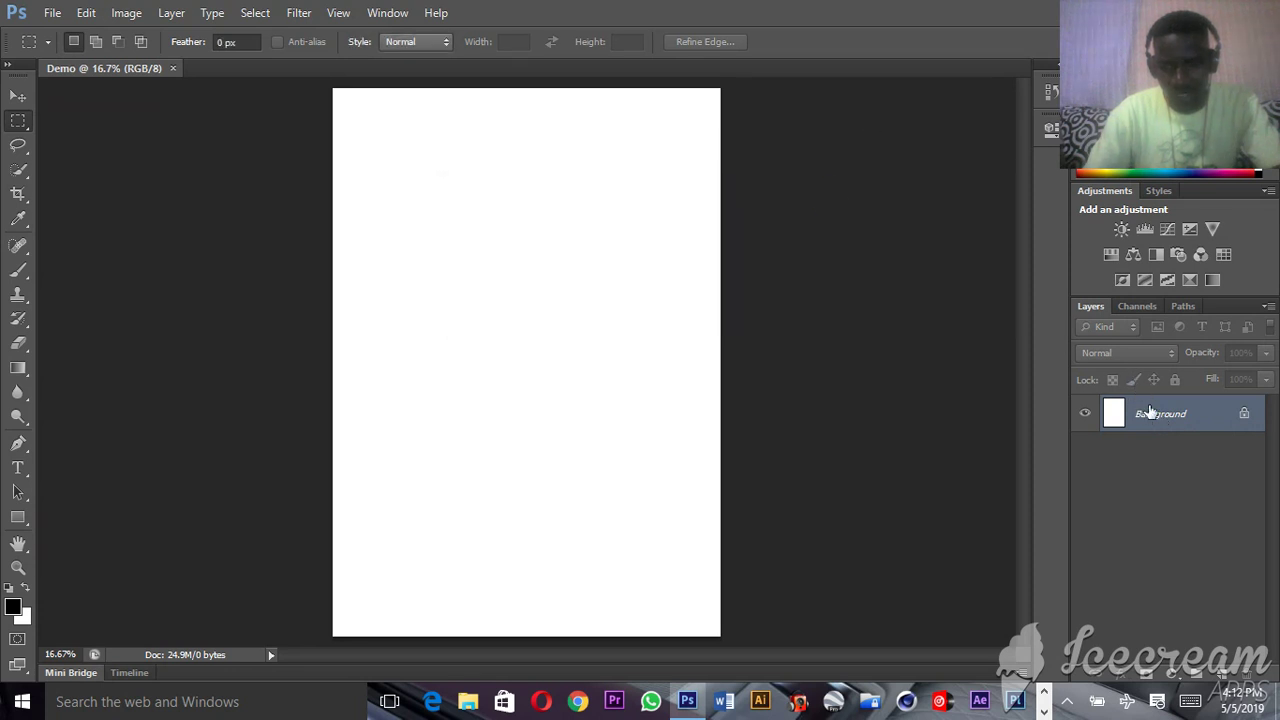
pyautogui.doubleClick(1158, 416)
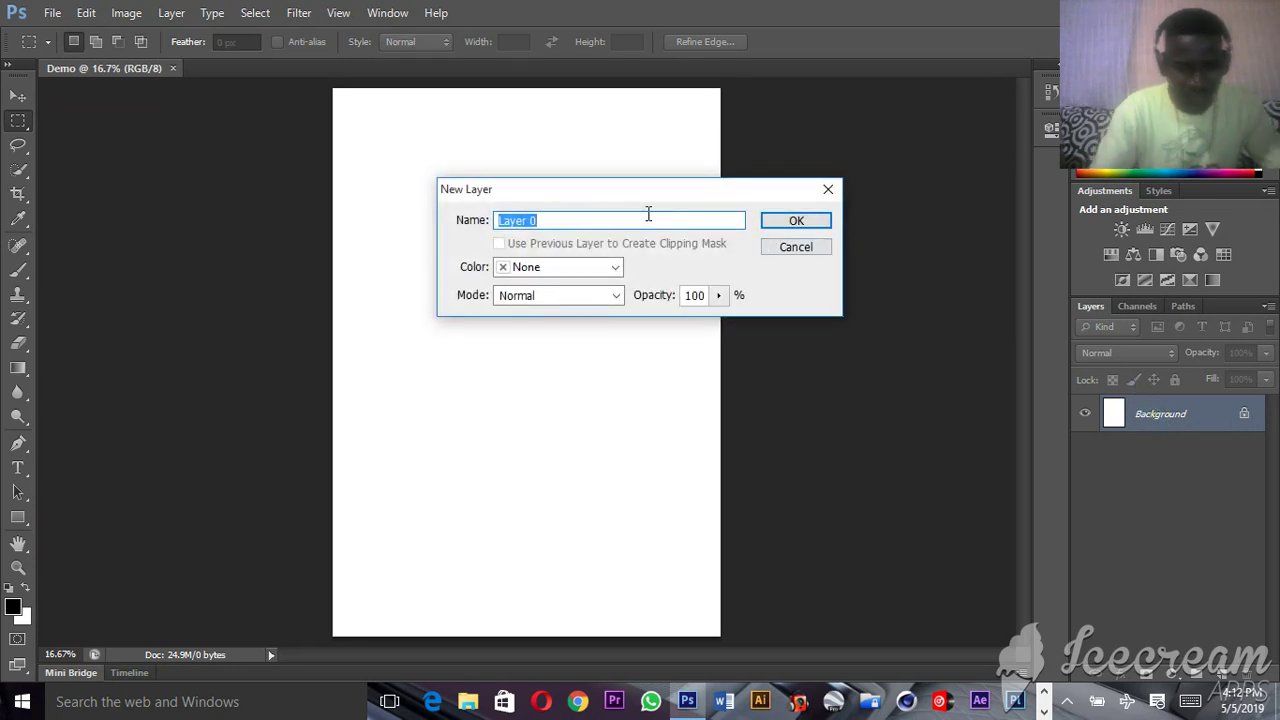
pyautogui.write('BG')
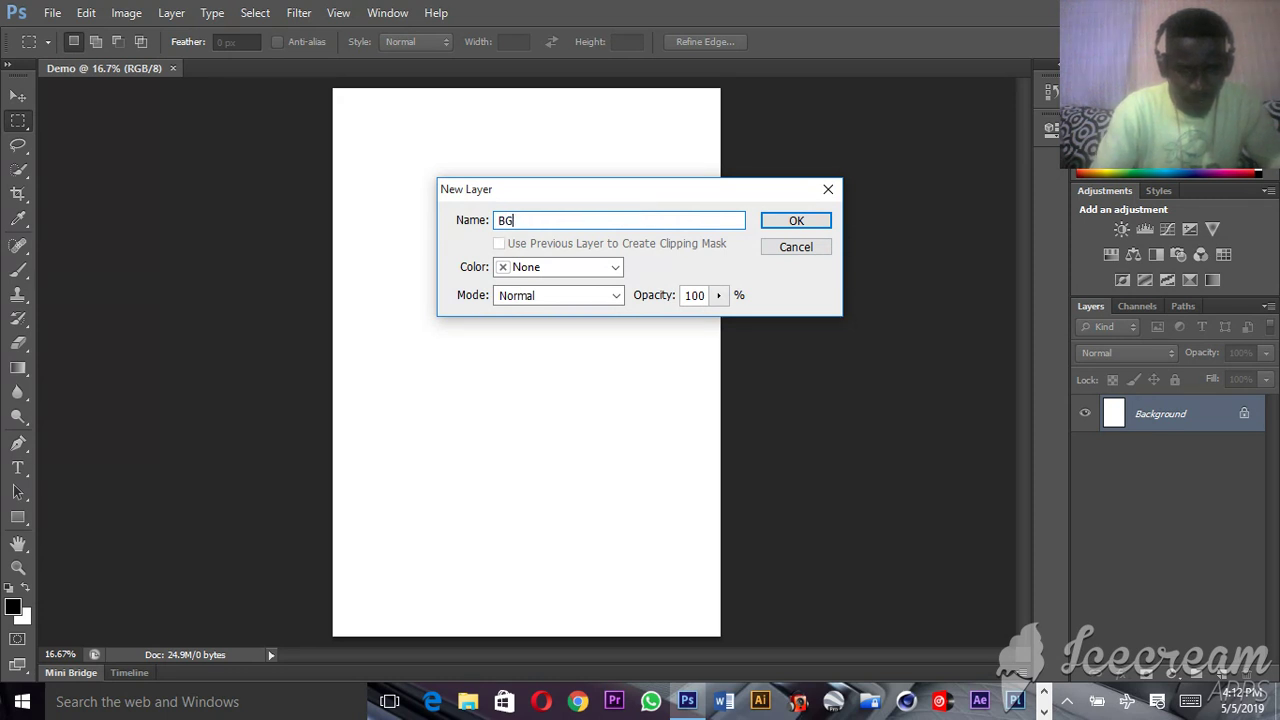
pyautogui.click(796, 221)
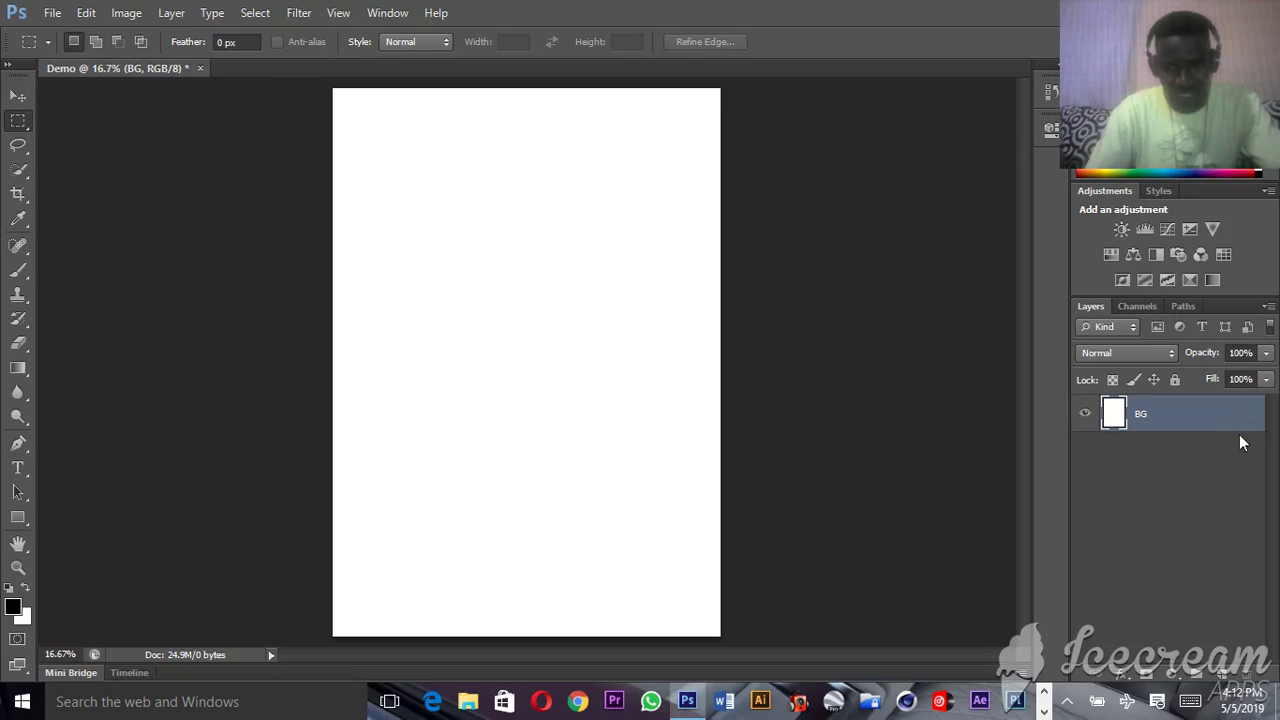
# Step: Draw a rectangular marquee selection in the upper-left part of the page, about half the page's width
pyautogui.click(17, 97)
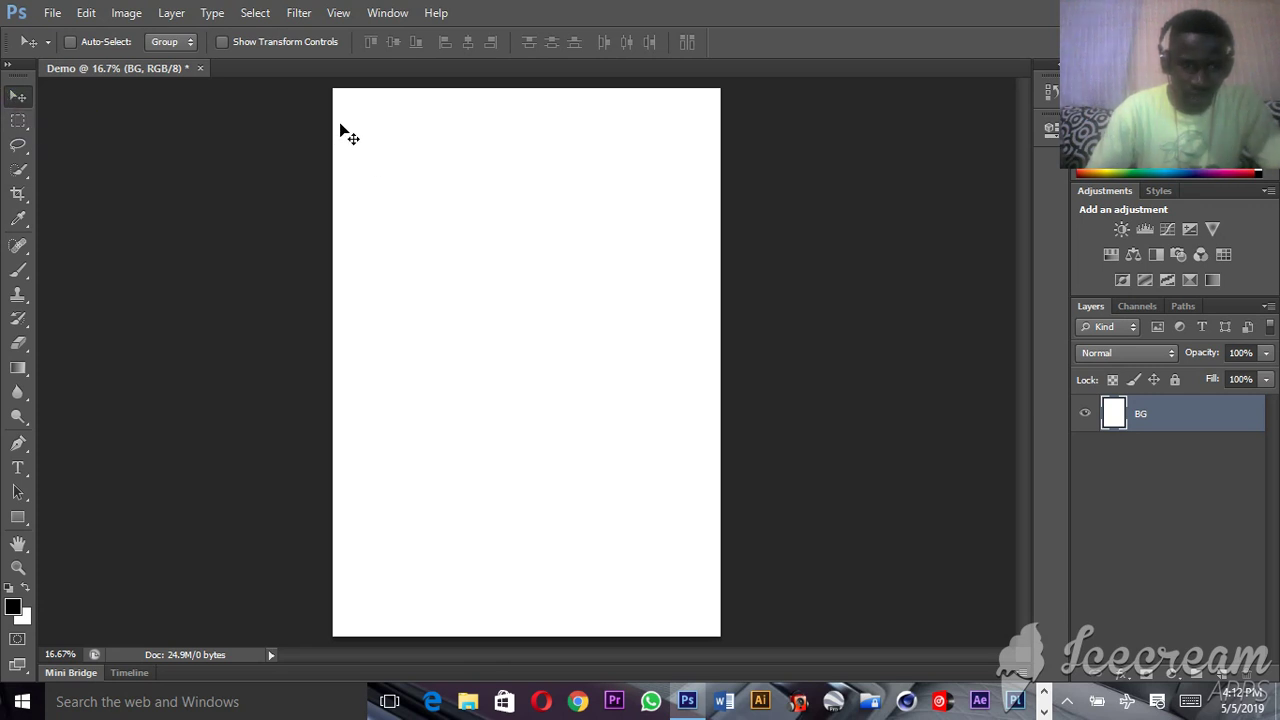
pyautogui.click(18, 122)
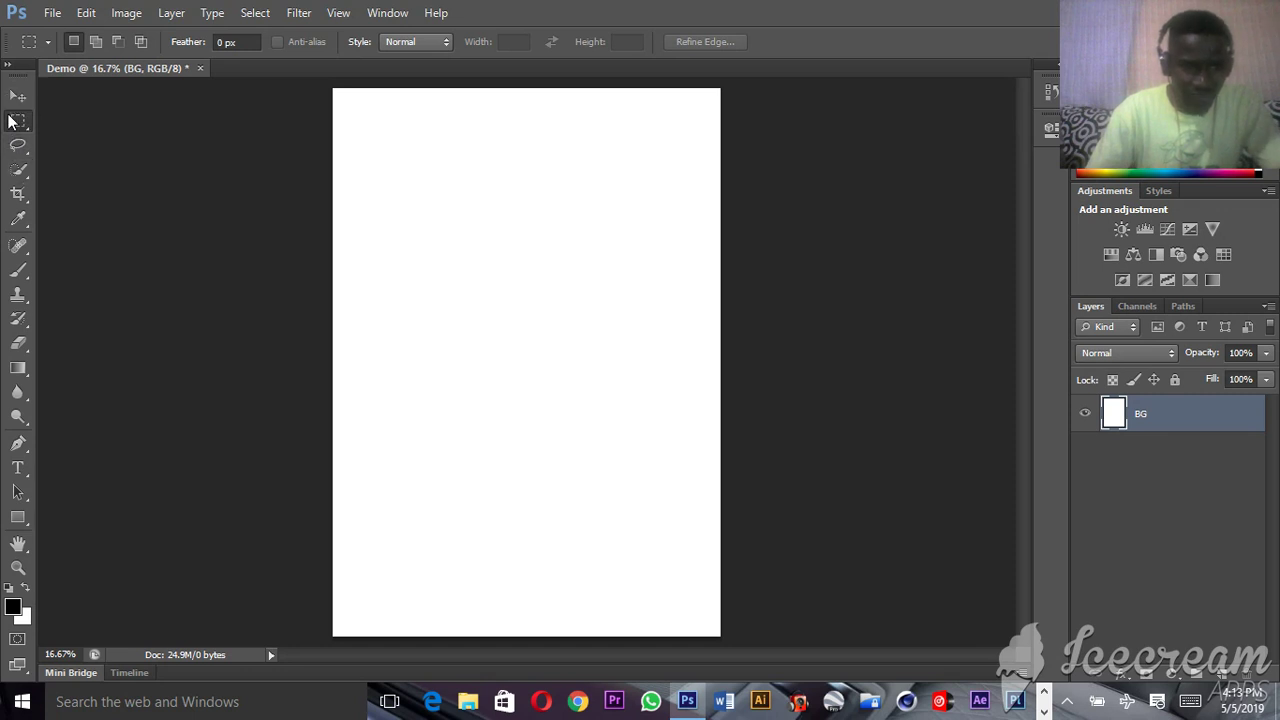
pyautogui.click(18, 96)
pyautogui.press('m')
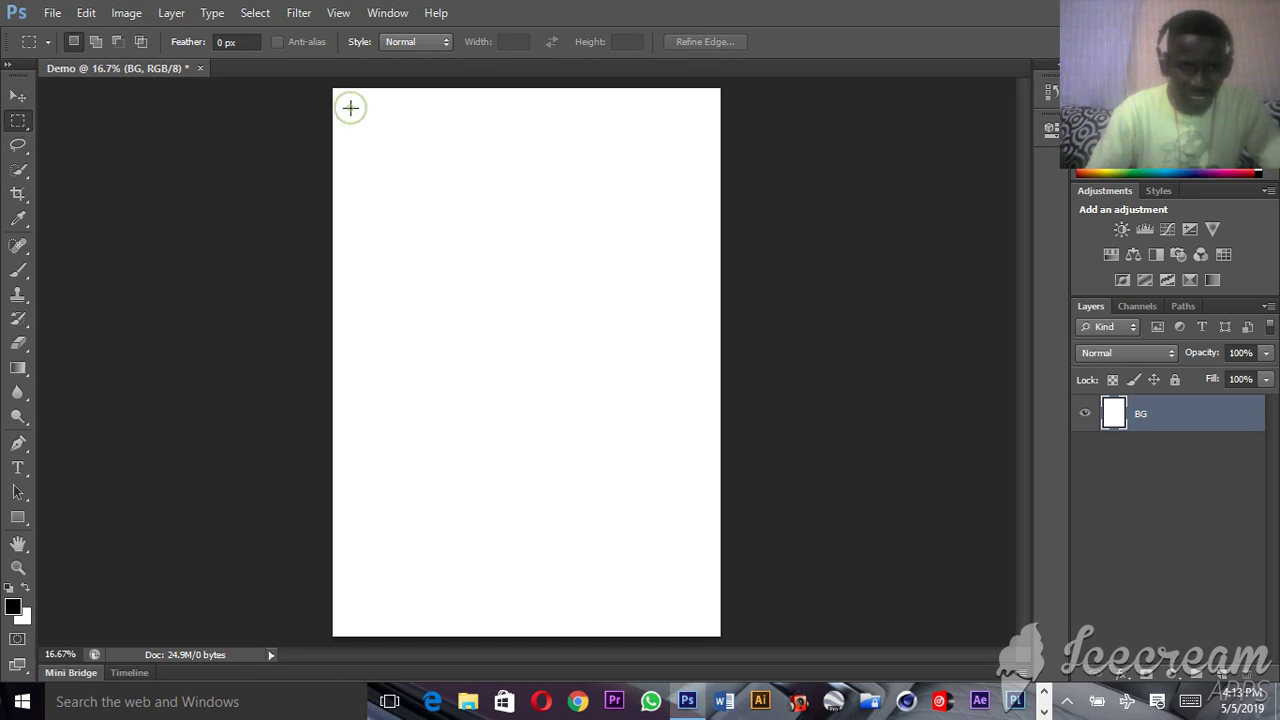
pyautogui.moveTo(350, 108); pyautogui.dragTo(544, 252)
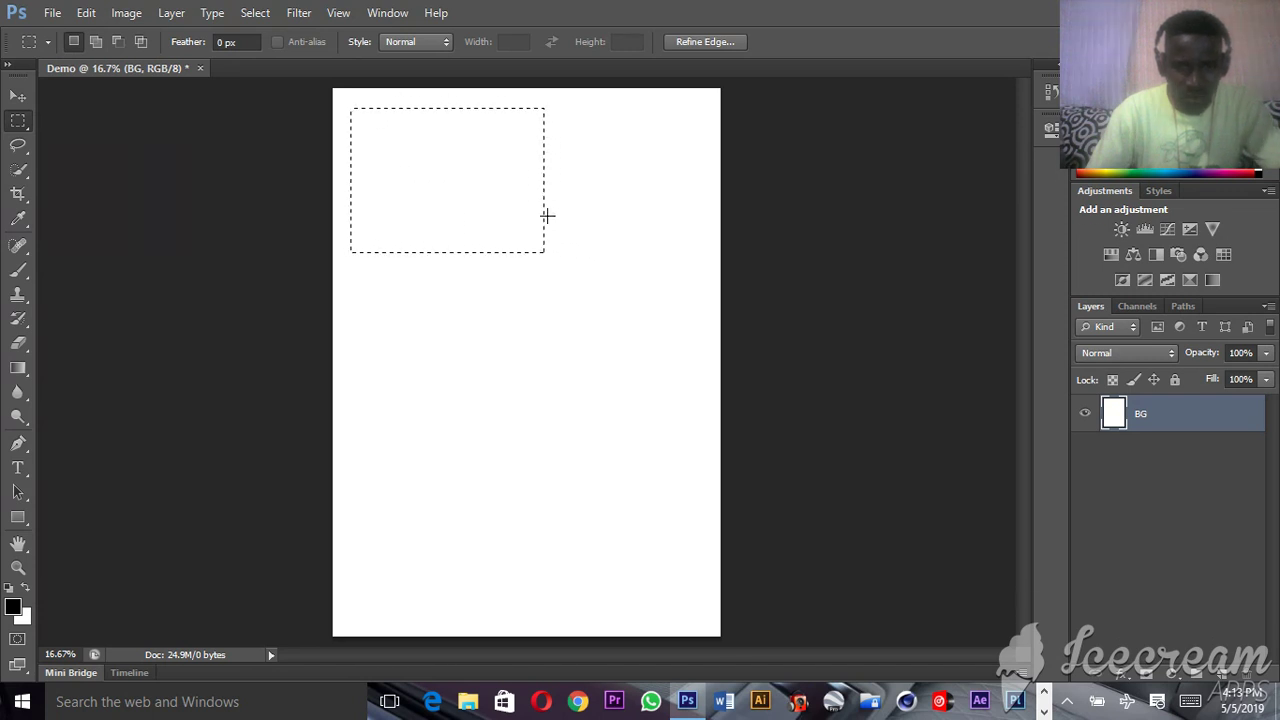
pyautogui.click(29, 131)
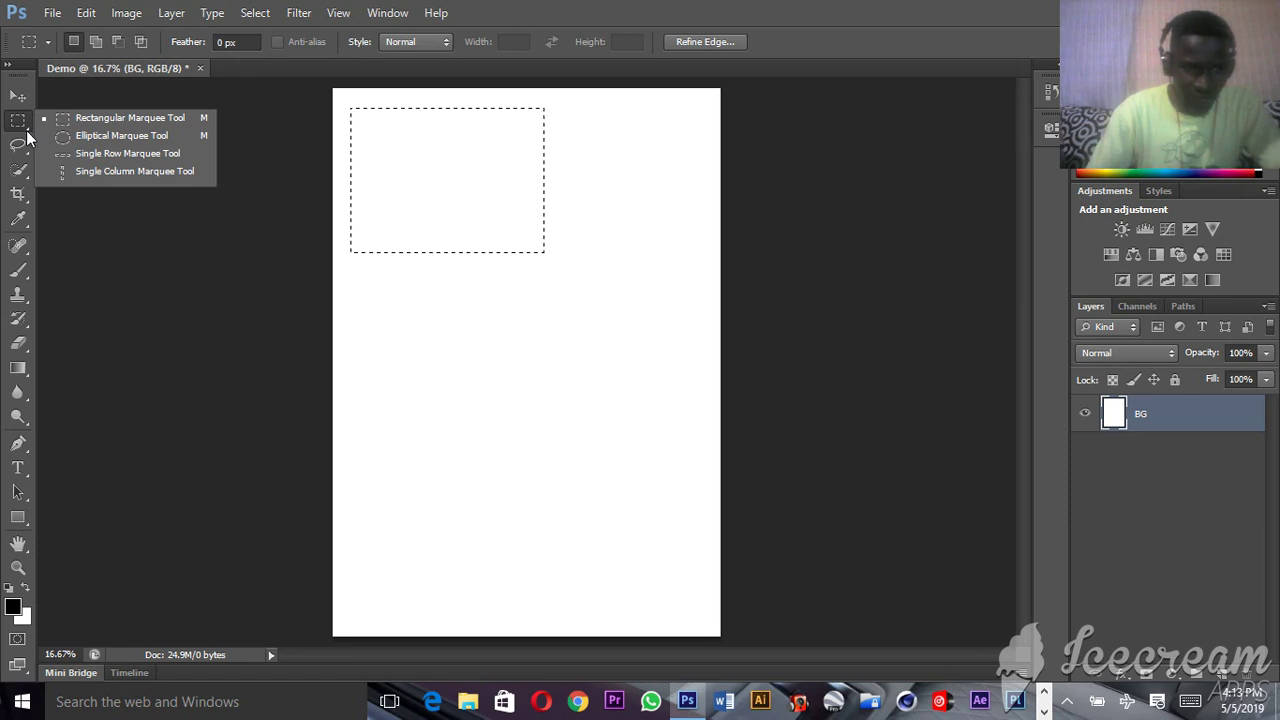
pyautogui.click(30, 132)
pyautogui.click(28, 137)
pyautogui.click(120, 135)
pyautogui.click(21, 128)
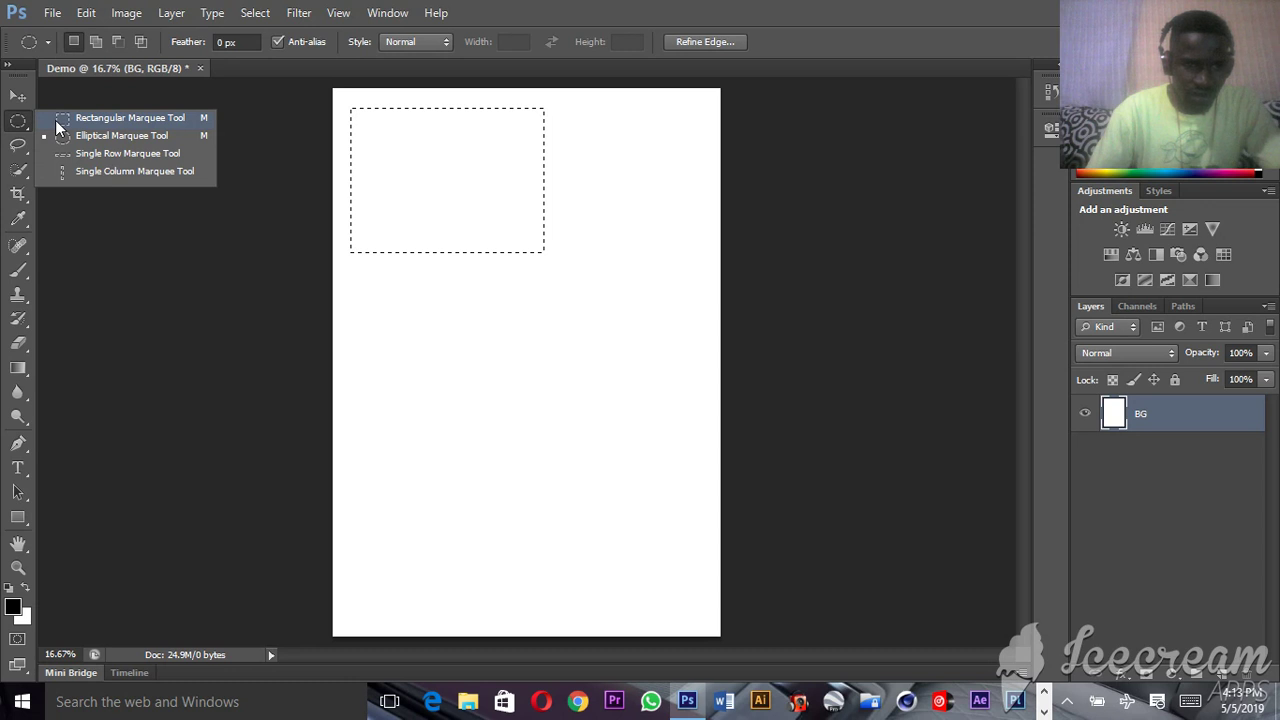
pyautogui.click(57, 119)
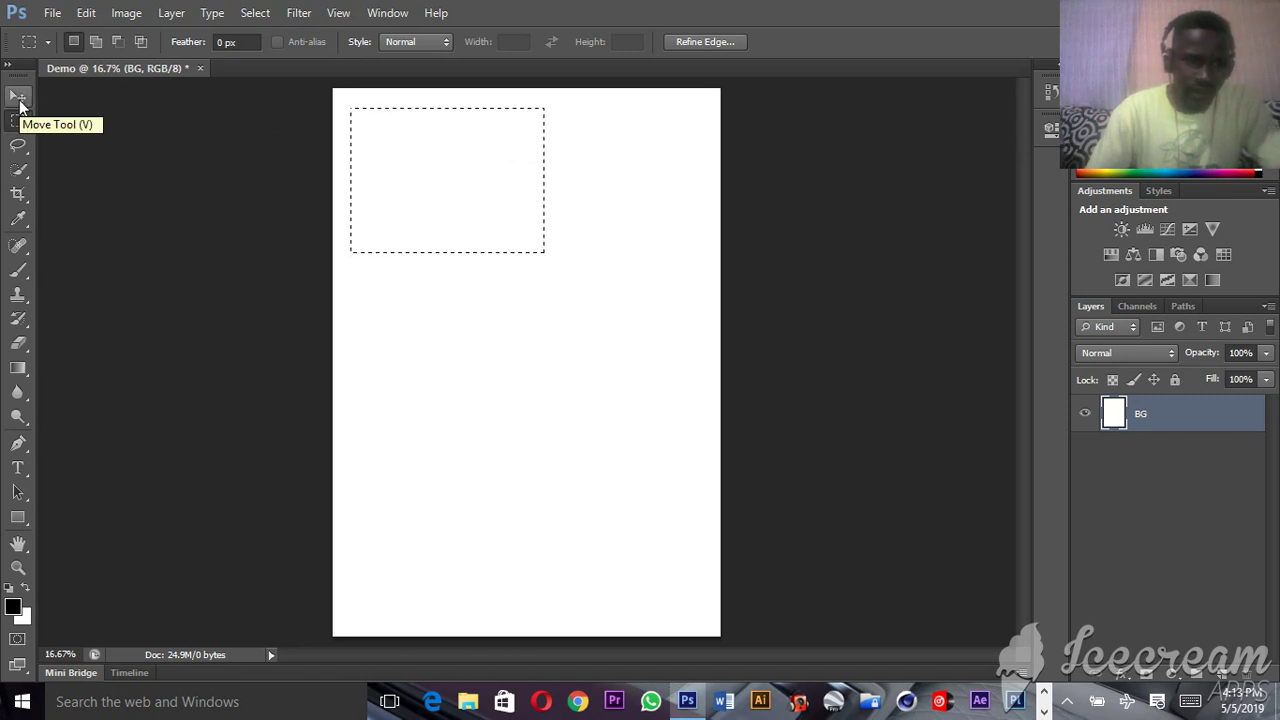
# Step: Try to move the selected area of the BG layer toward the middle of the page, and undo the move
pyautogui.click(19, 98)
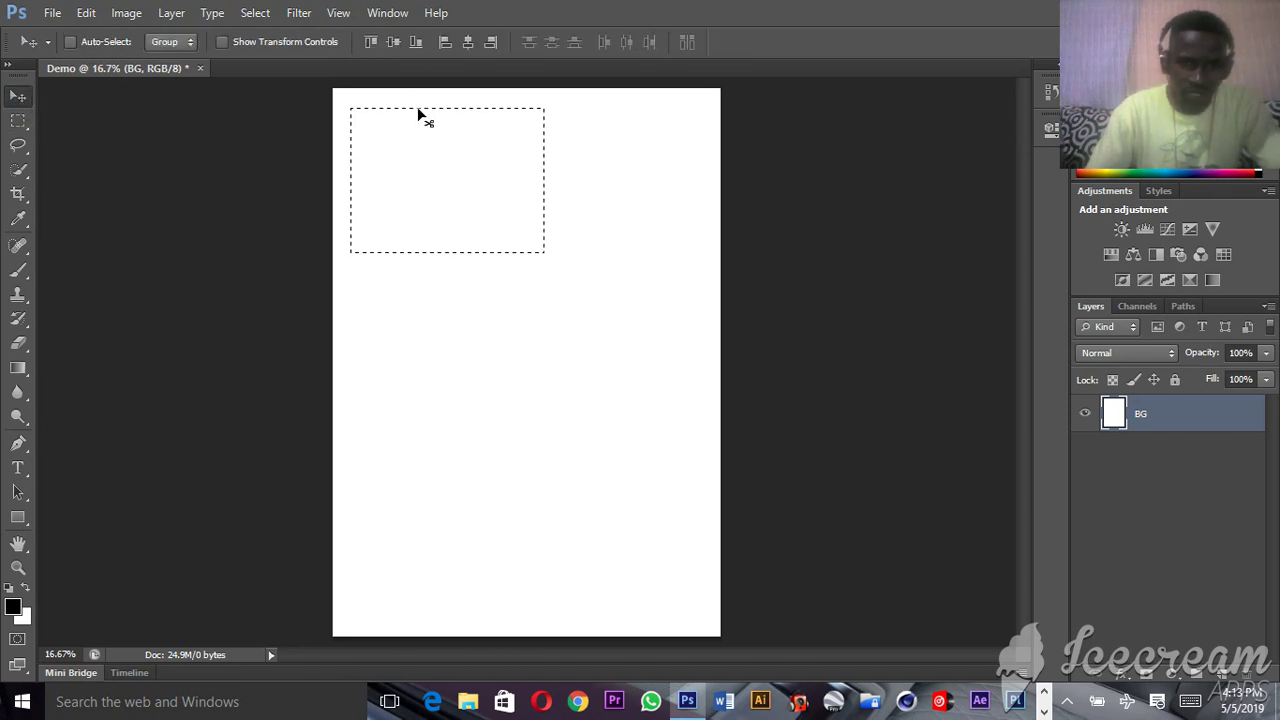
pyautogui.moveTo(420, 114); pyautogui.dragTo(547, 338)
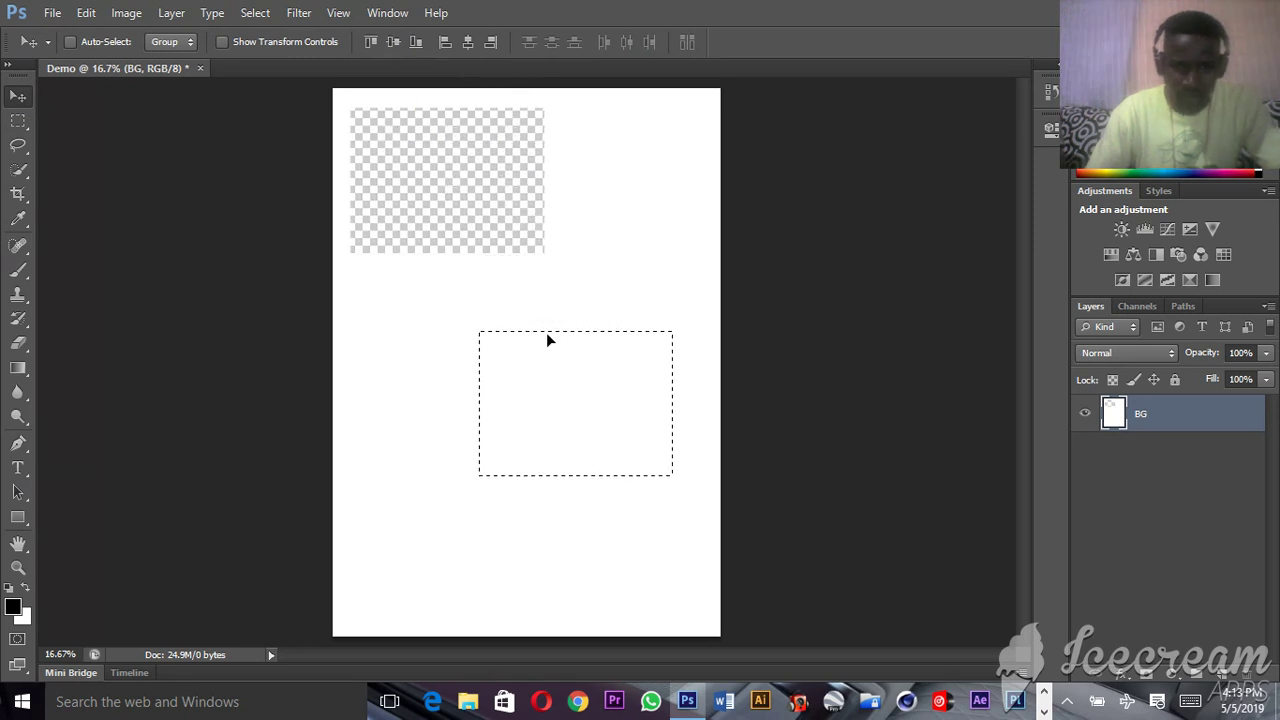
pyautogui.hotkey('ctrl', 'z')
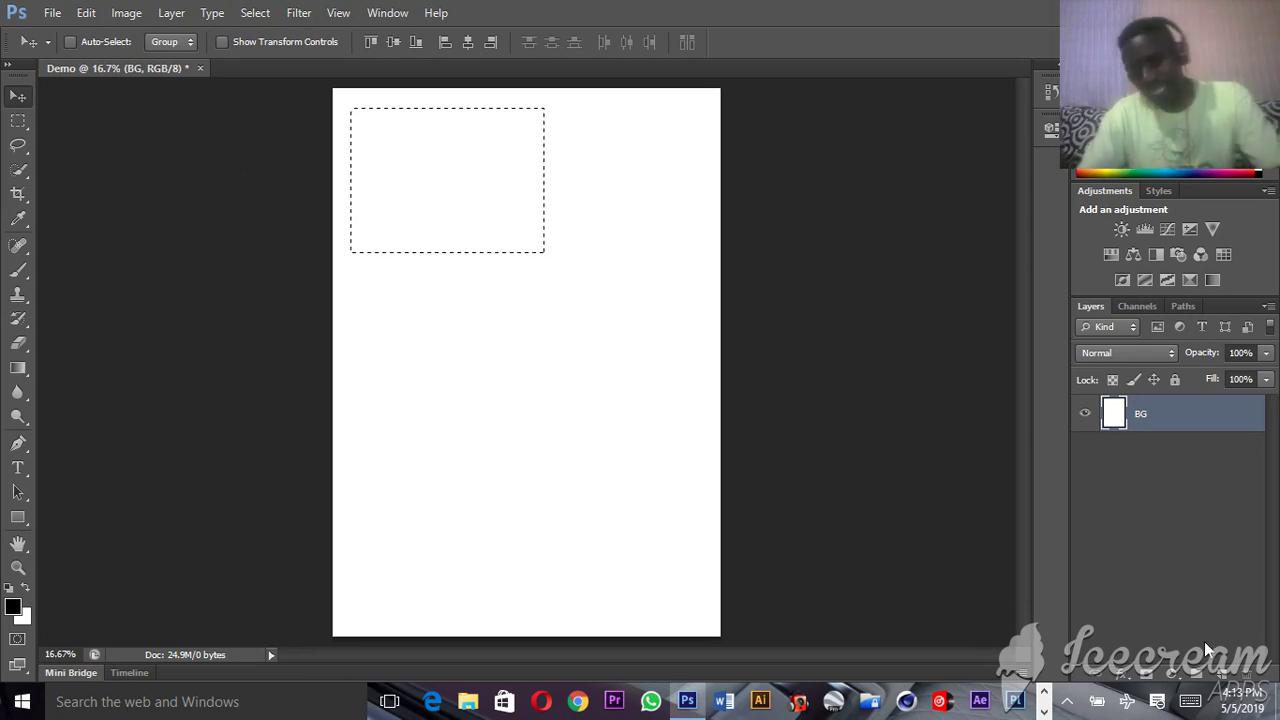
# Step: Add a new layer above BG and fill the rectangular selection with a bright red foreground color using the Paint Bucket tool
pyautogui.click(1225, 677)
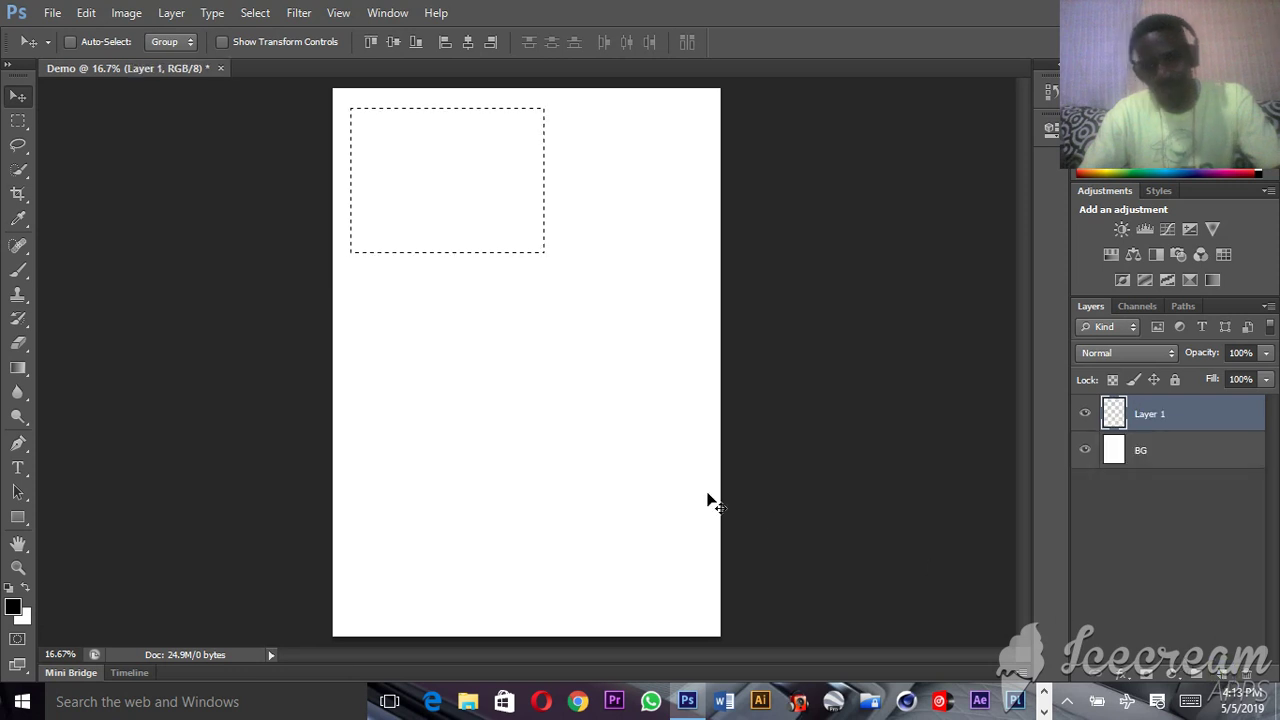
pyautogui.click(14, 608)
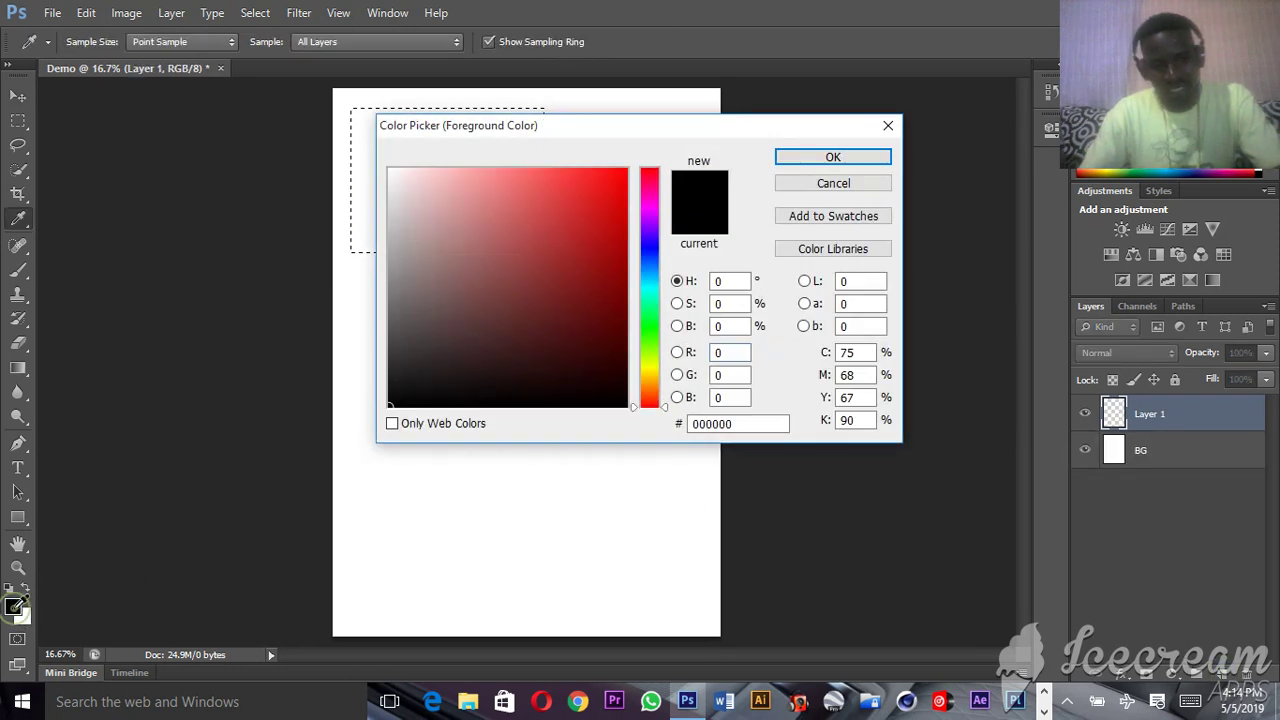
pyautogui.click(608, 192)
pyautogui.click(814, 158)
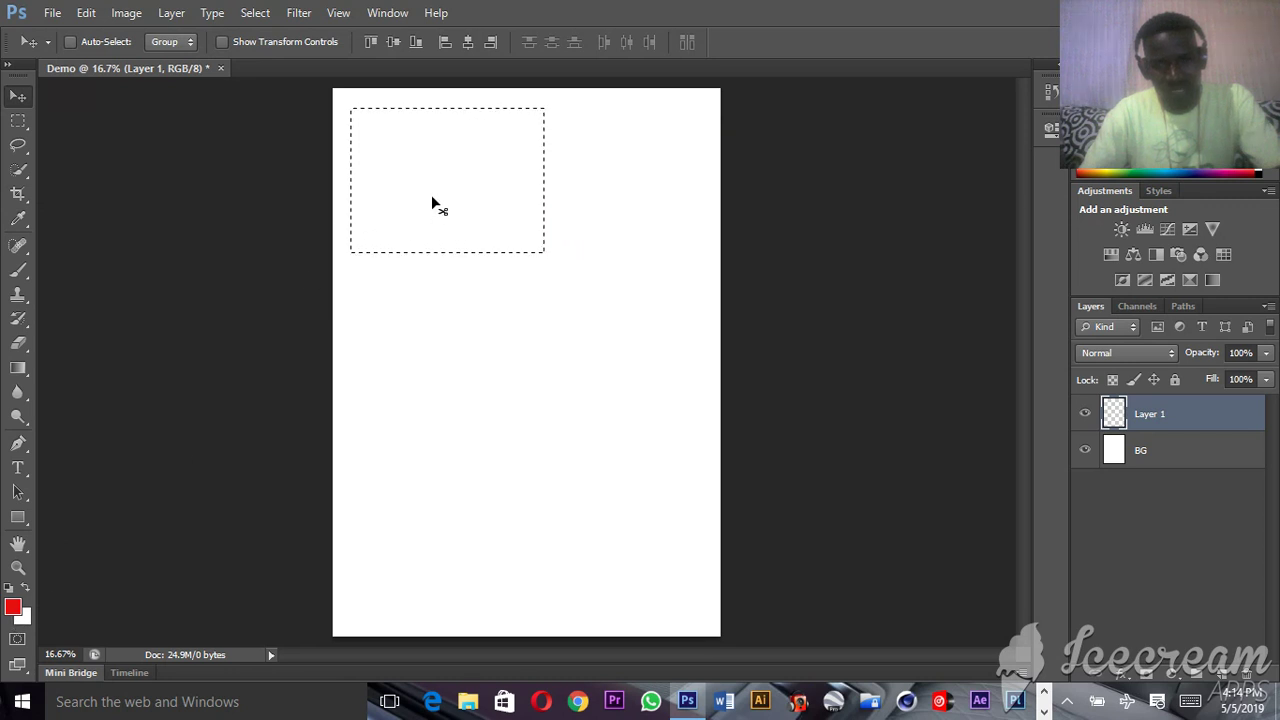
pyautogui.click(28, 379)
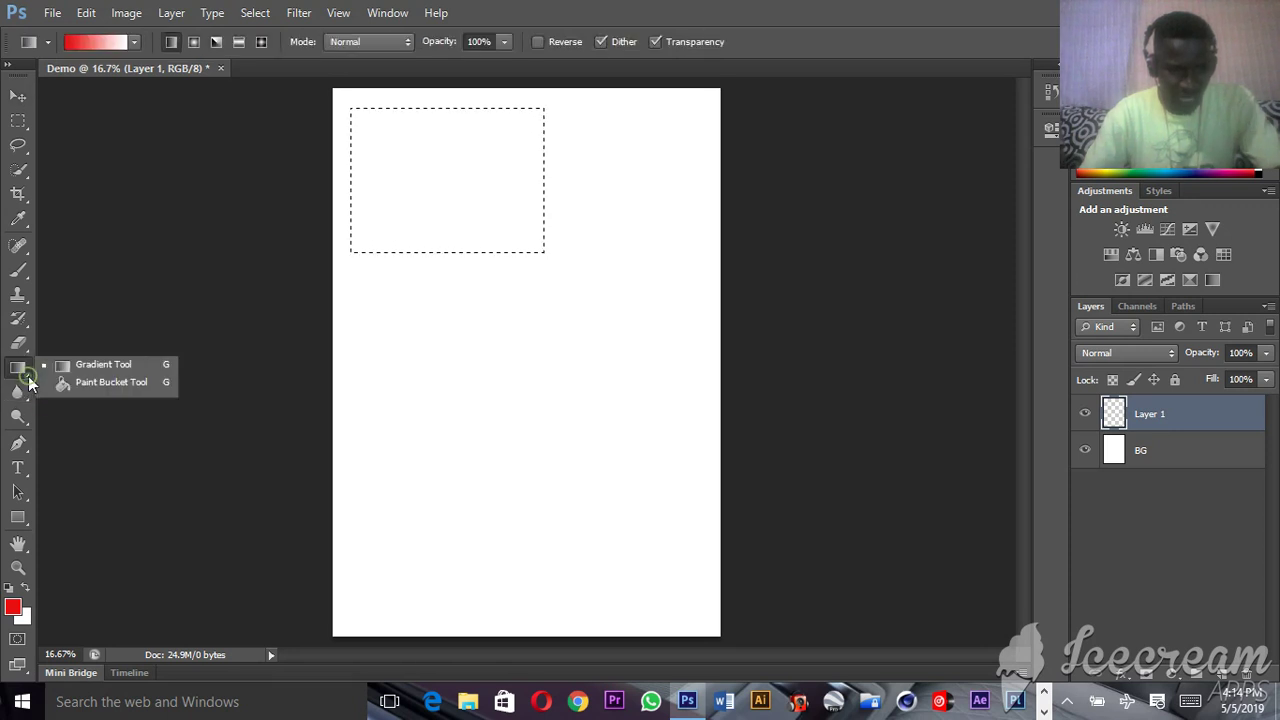
pyautogui.click(107, 390)
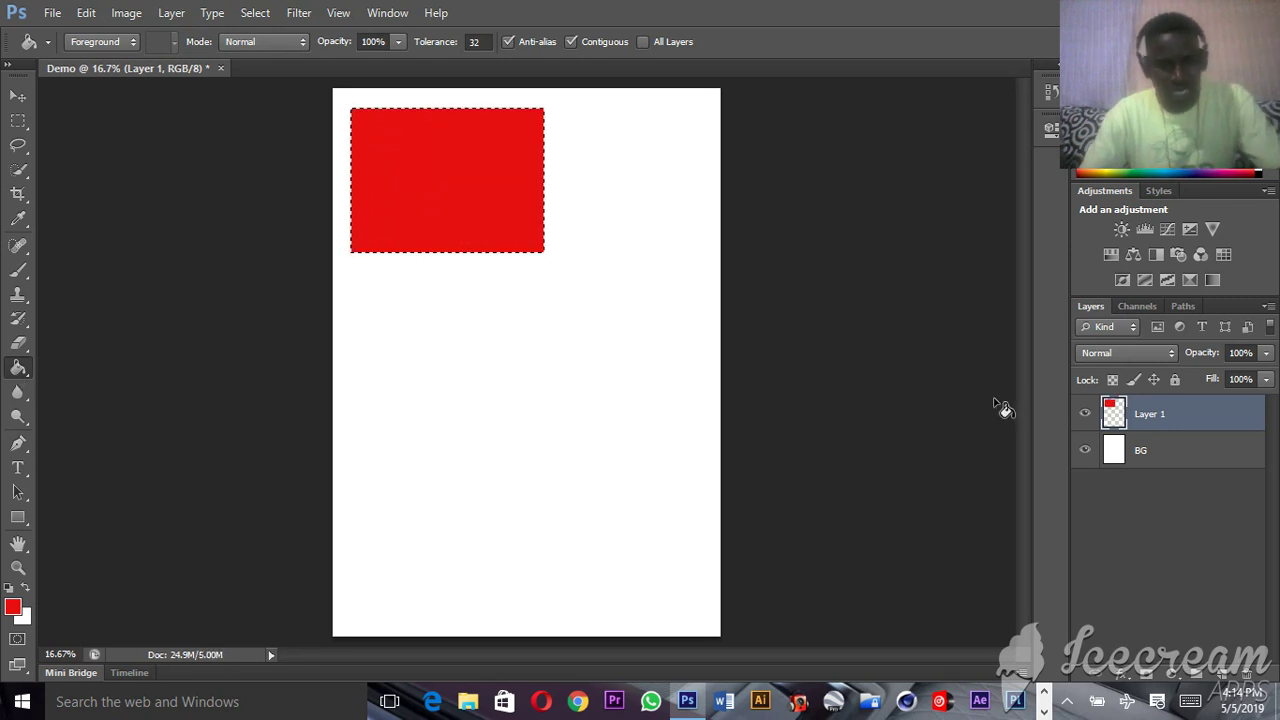
# Step: Hide and reshow the red rectangle's layer, and clear the selection
pyautogui.click(1086, 415)
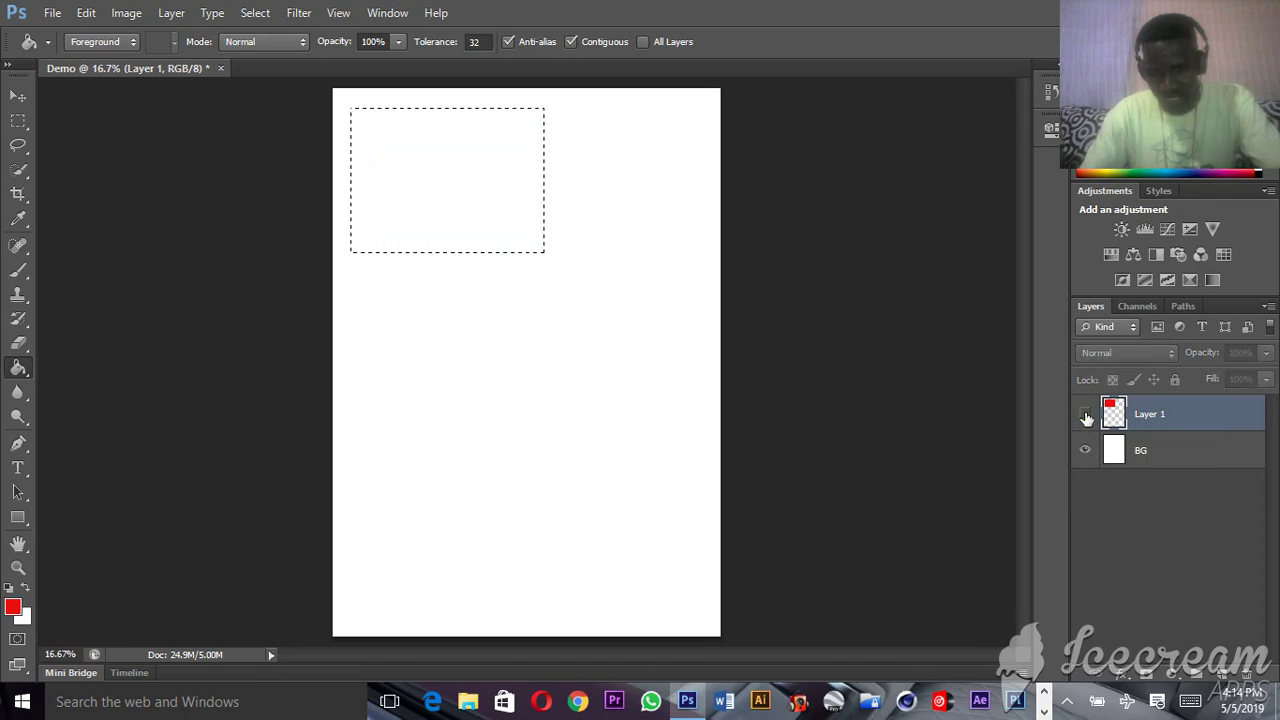
pyautogui.click(1086, 416)
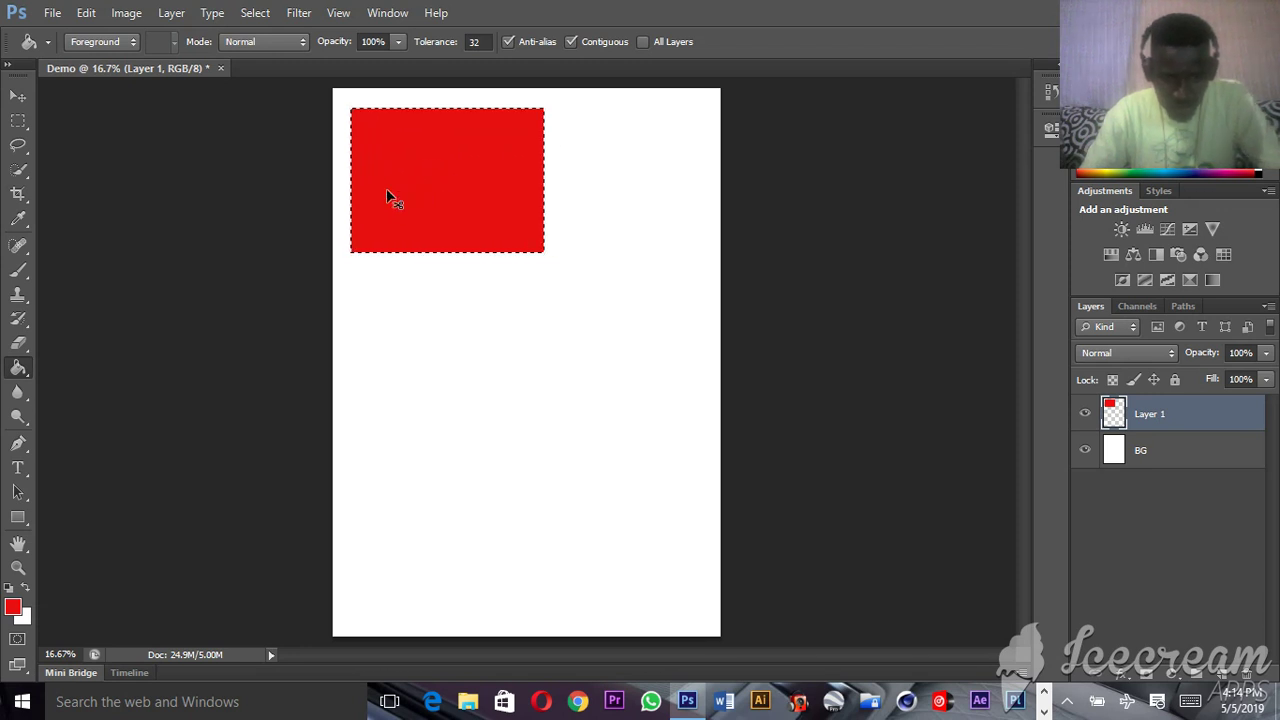
pyautogui.hotkey('ctrl', 'd')
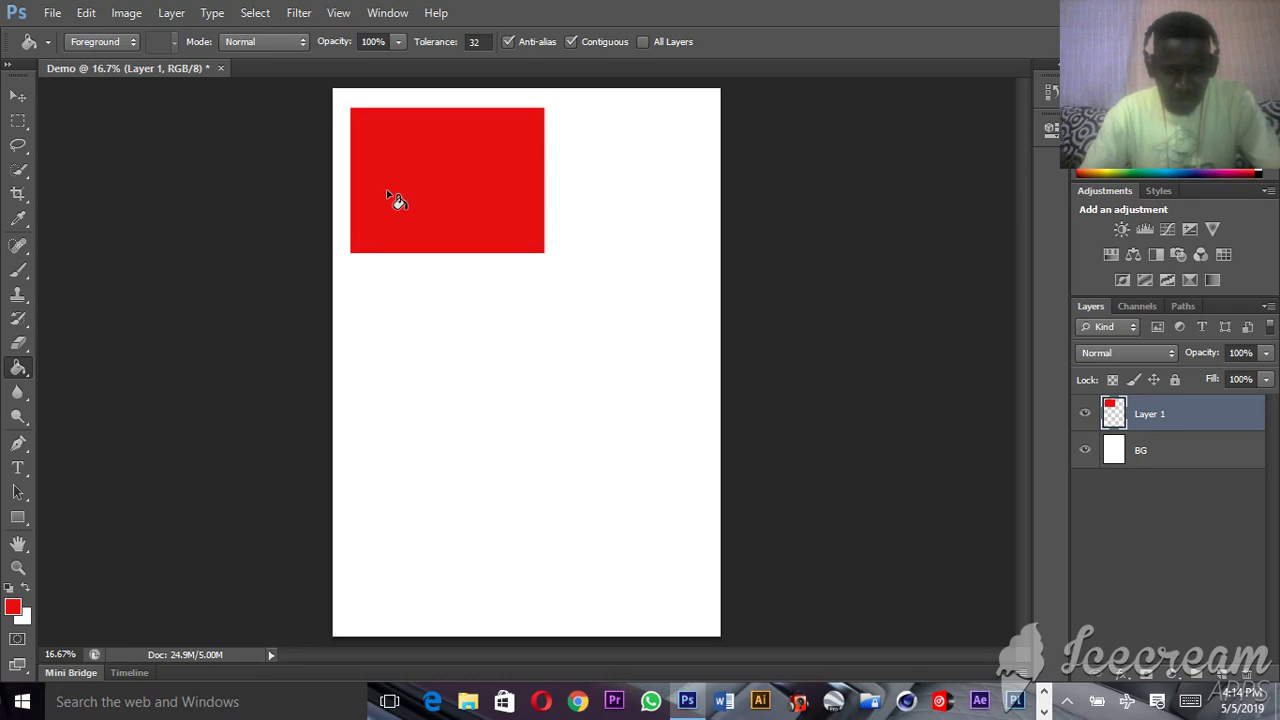